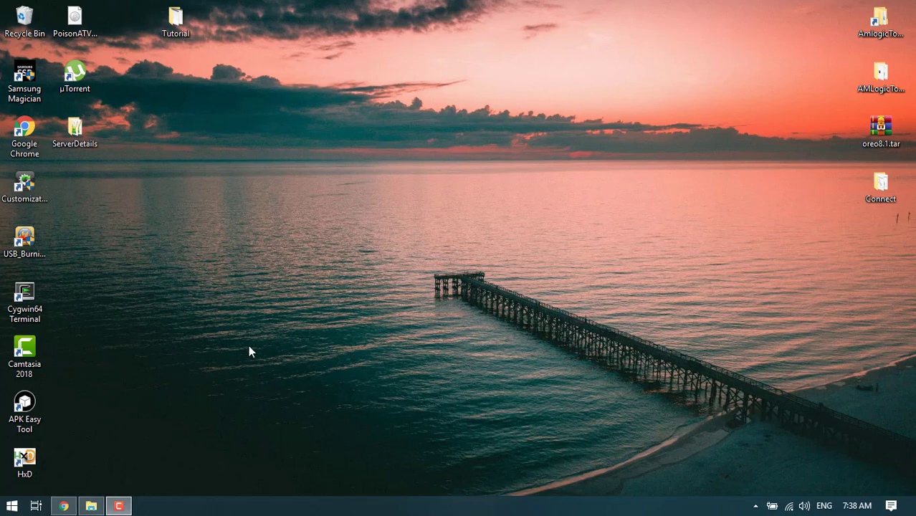
Bring up Chrome on the SSHDroid Play Store page and highlight the app's title
{"action": "left_click", "coordinate": [64, 507]}
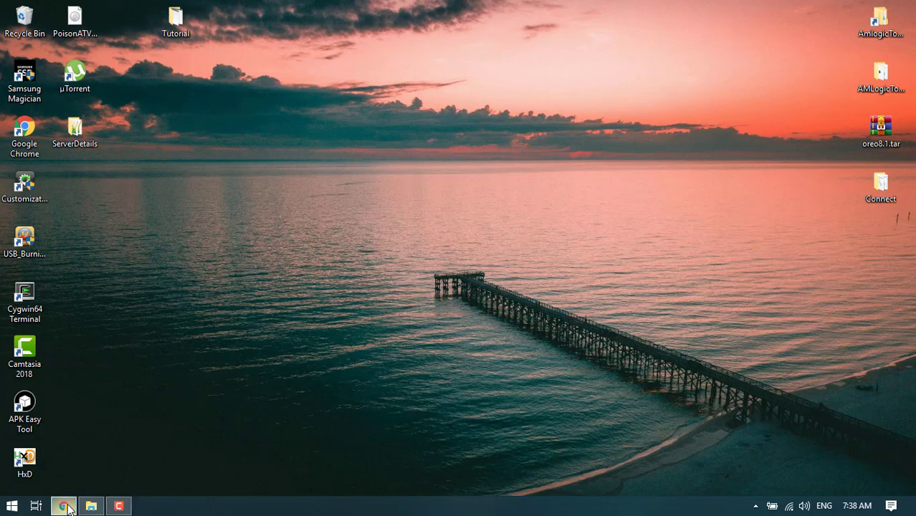
{"action": "left_click_drag", "start_coordinate": [394, 178], "coordinate": [304, 187]}
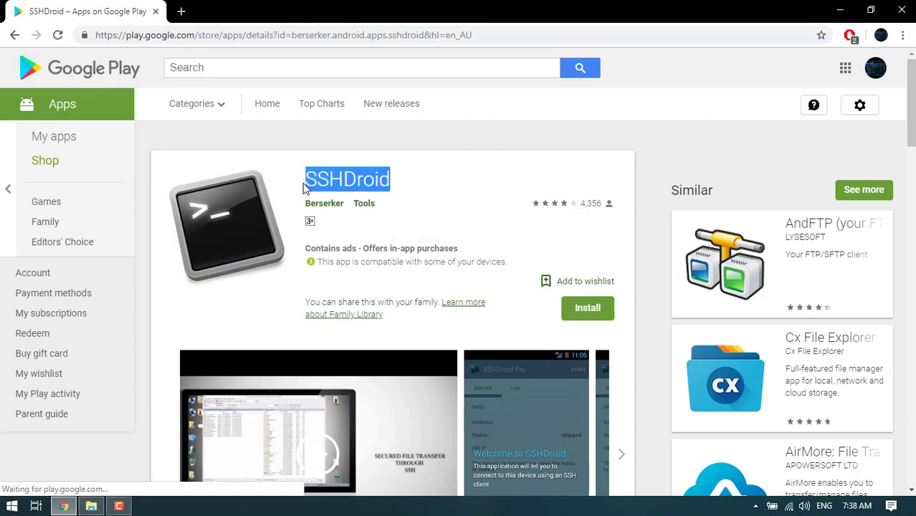
{"action": "left_click", "coordinate": [304, 187]}
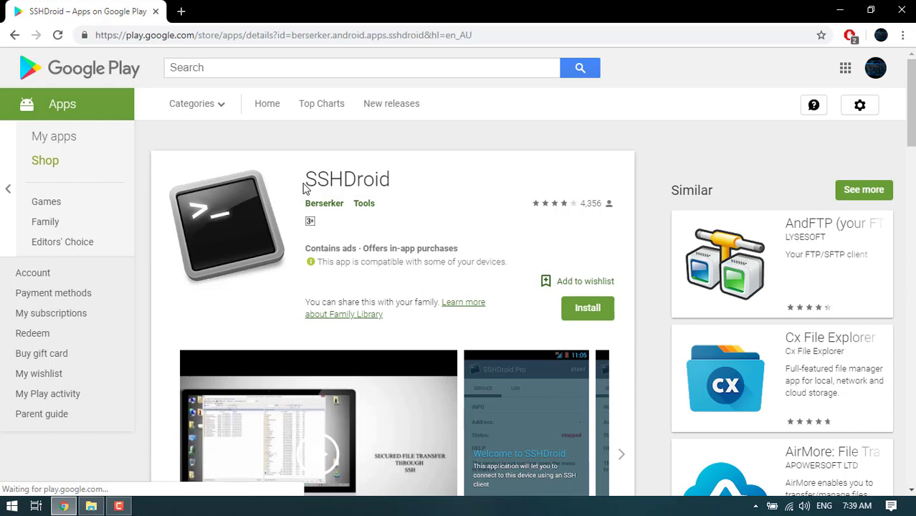
{"action": "mouse_move", "coordinate": [305, 185]}
{"action": "left_mouse_down"}
{"action": "mouse_move", "coordinate": [392, 185]}
{"action": "mouse_move", "coordinate": [306, 183]}
{"action": "left_mouse_up"}
{"action": "left_click", "coordinate": [393, 185]}
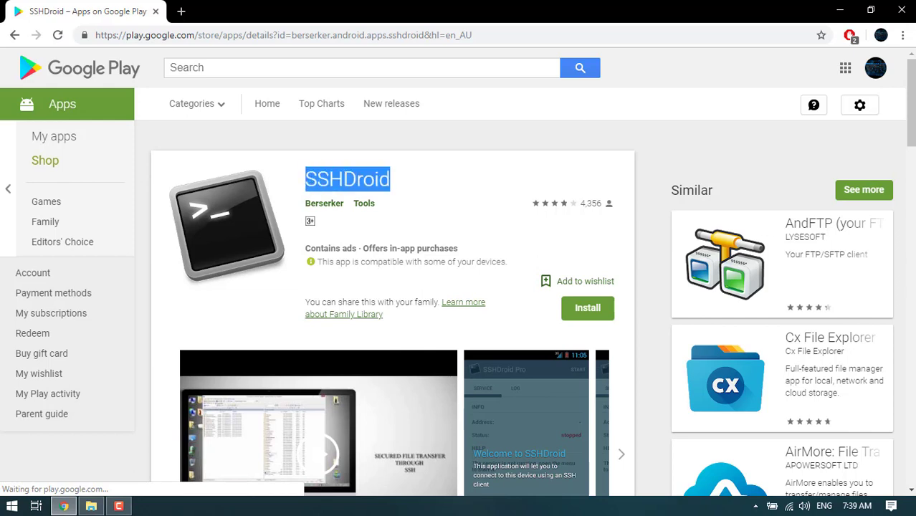
Close Chrome, view start.jpg from the Tutorial folder, then open ip.jpg in Photo Viewer
{"action": "left_click", "coordinate": [902, 13]}
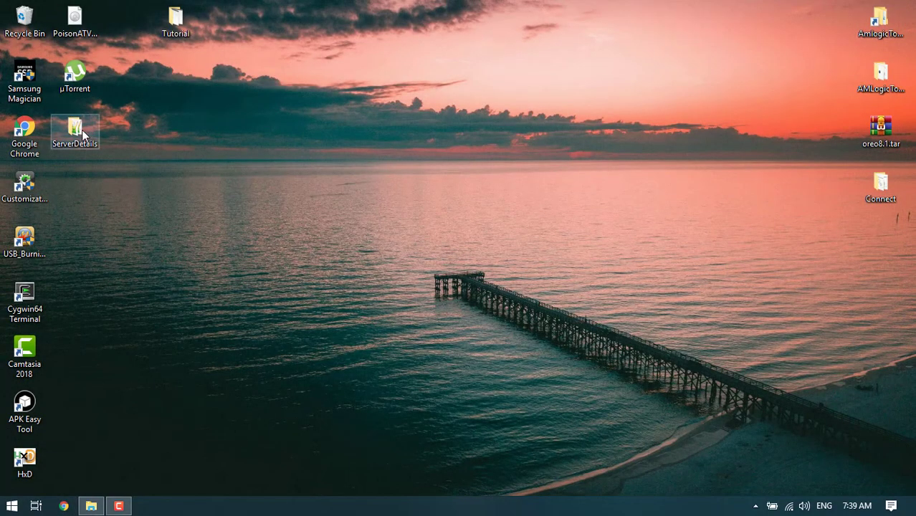
{"action": "double_click", "coordinate": [186, 33]}
{"action": "key", "text": "Right"}
{"action": "key", "text": "Right"}
{"action": "key", "text": "Right"}
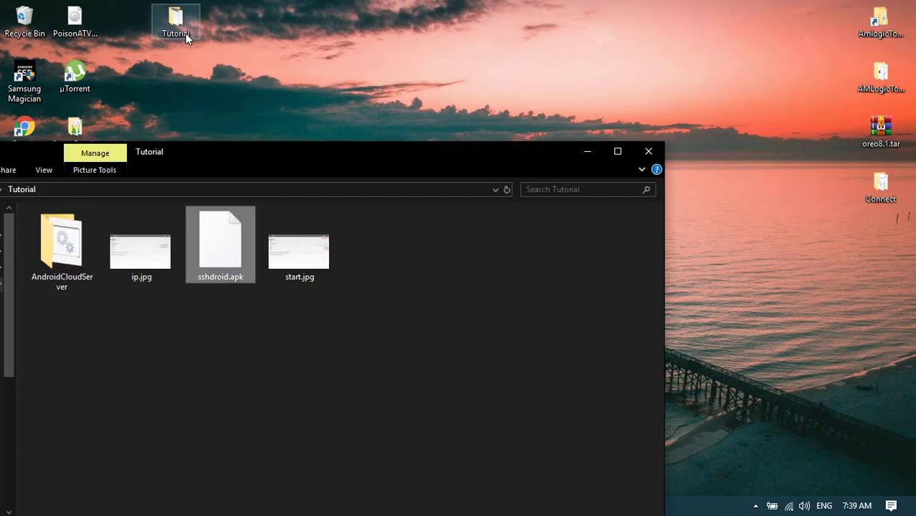
{"action": "key", "text": "Return"}
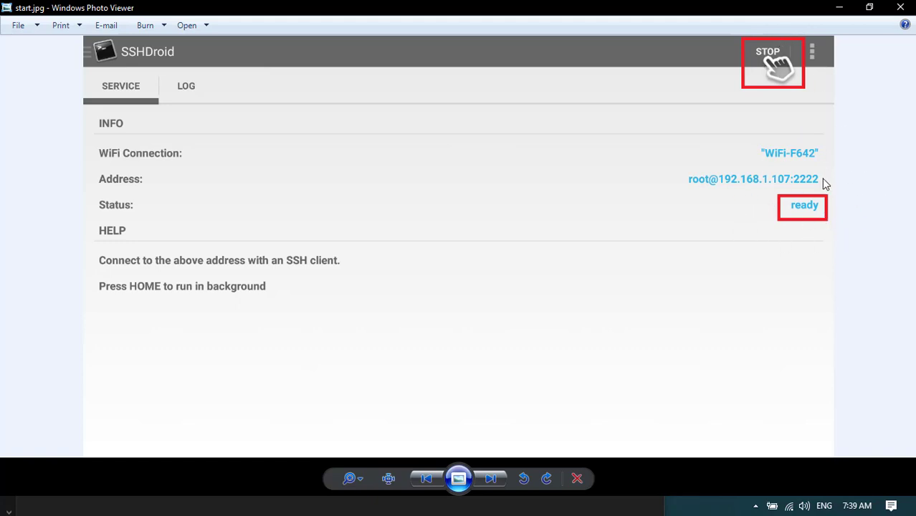
{"action": "left_click", "coordinate": [901, 7]}
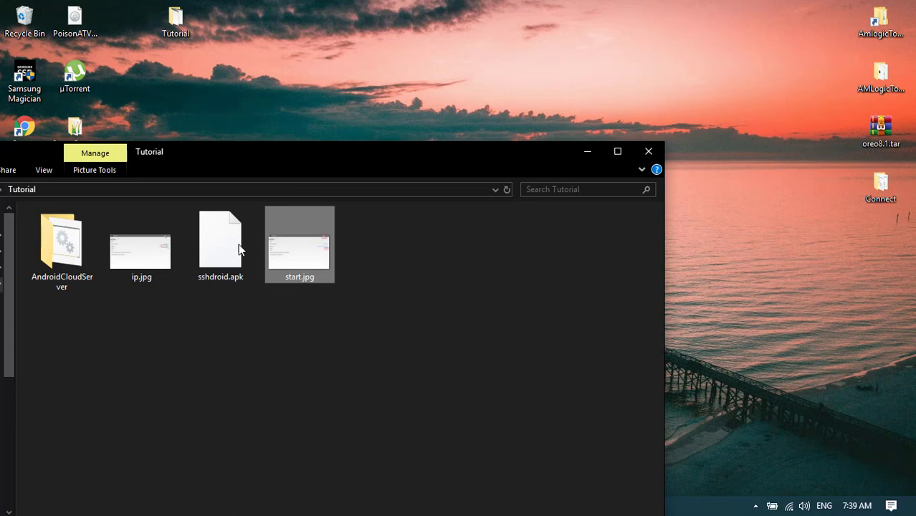
{"action": "double_click", "coordinate": [119, 270]}
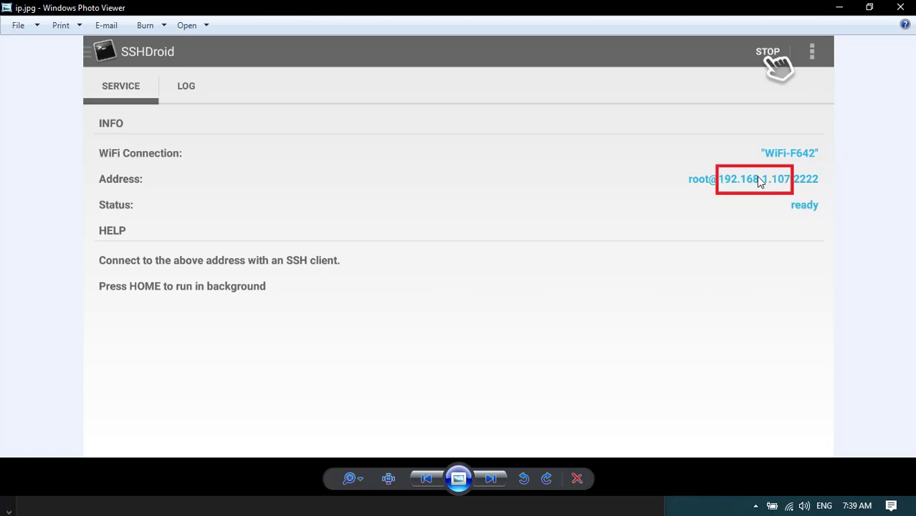
Snap ip.jpg right and Explorer left, then run SetupServer.bat from AndroidCloudServer
{"action": "key", "text": "super+Right"}
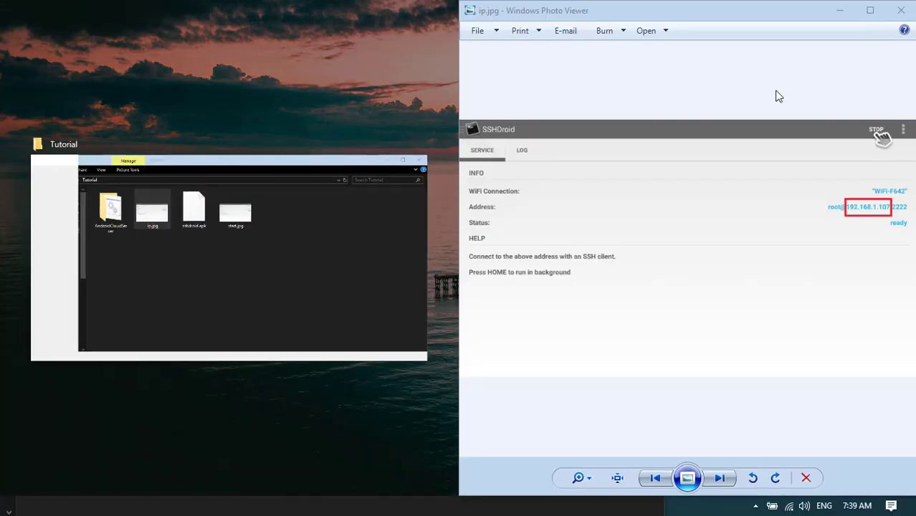
{"action": "left_click", "coordinate": [344, 223]}
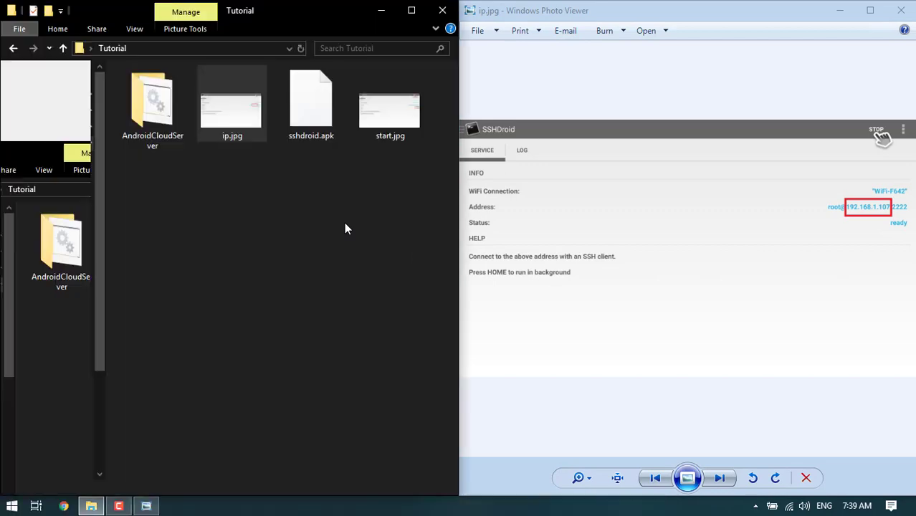
{"action": "left_click", "coordinate": [178, 110]}
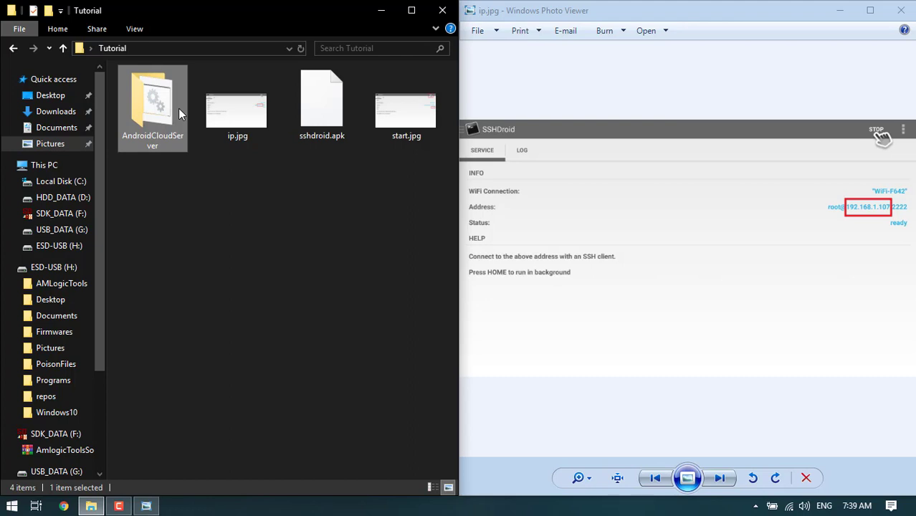
{"action": "double_click", "coordinate": [160, 109]}
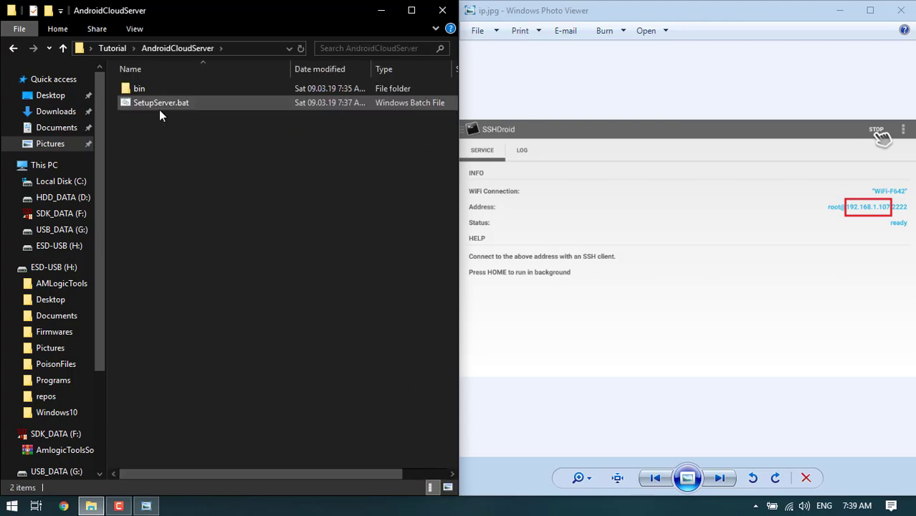
{"action": "double_click", "coordinate": [169, 105]}
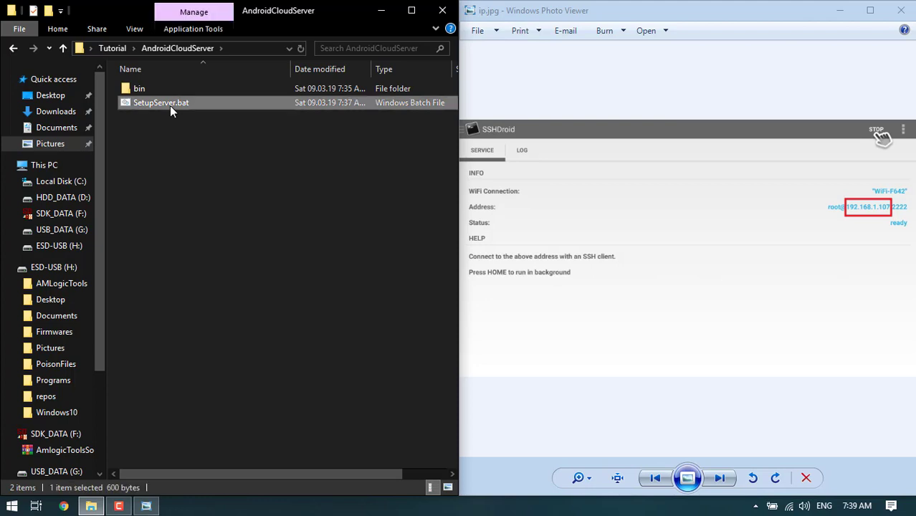
Snap the console left and enter the device IP 192.168.1.107 to generate the scripts
{"action": "left_click_drag", "start_coordinate": [278, 64], "coordinate": [0, 129]}
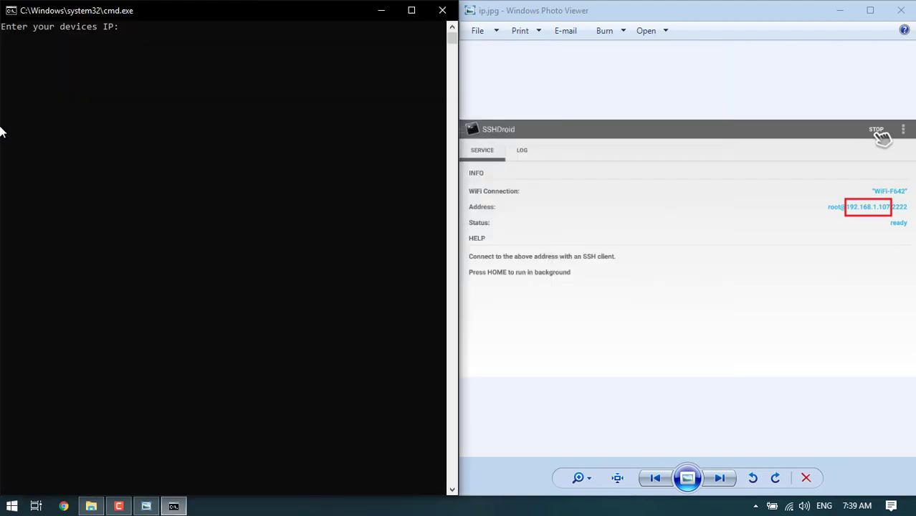
{"action": "left_click", "coordinate": [230, 98]}
{"action": "key", "text": "Escape"}
{"action": "type", "text": "192.168.1.107"}
{"action": "key", "text": "Return"}
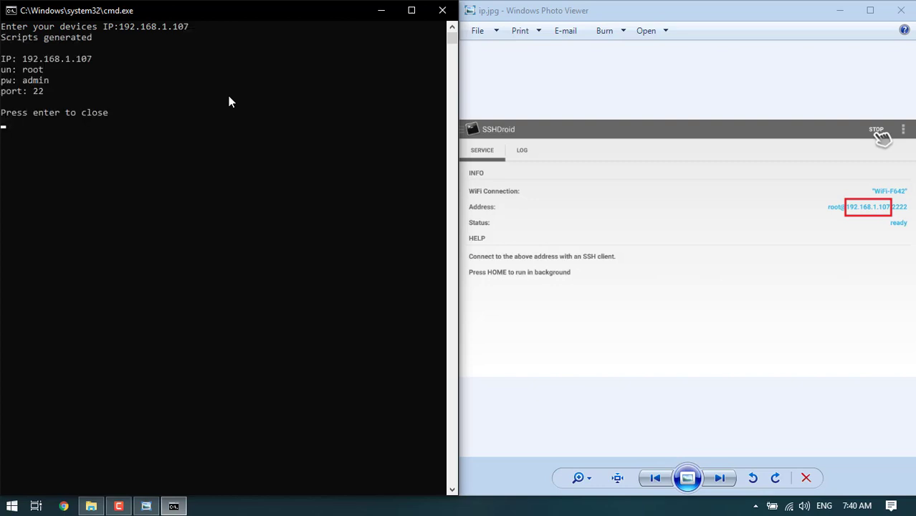
Highlight the generated IP, user, password and port lines, then close the console
{"action": "left_click", "coordinate": [71, 97]}
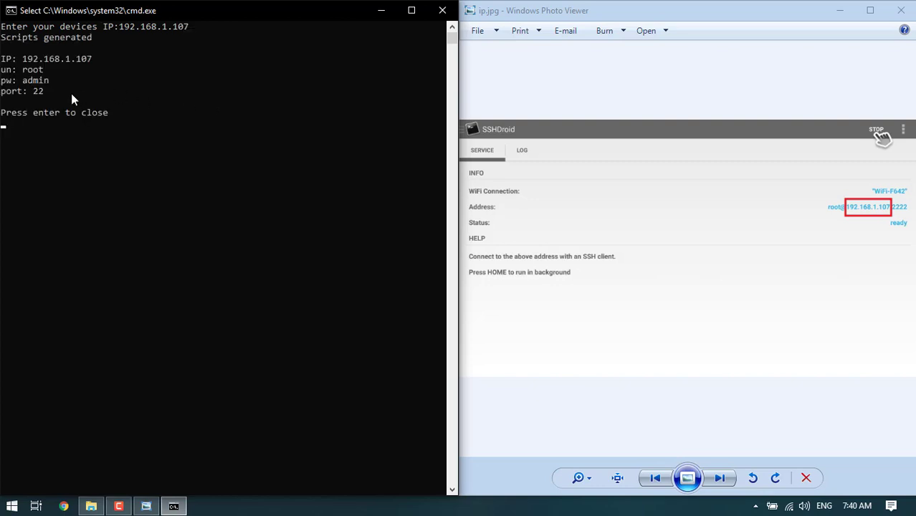
{"action": "left_click_drag", "start_coordinate": [71, 93], "coordinate": [2, 58]}
{"action": "left_click_drag", "start_coordinate": [105, 8], "coordinate": [490, 86]}
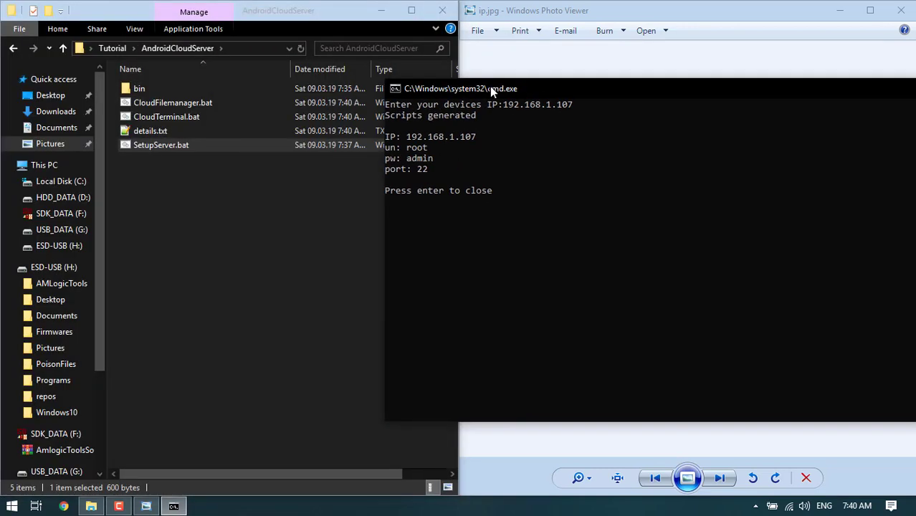
{"action": "left_click", "coordinate": [180, 131]}
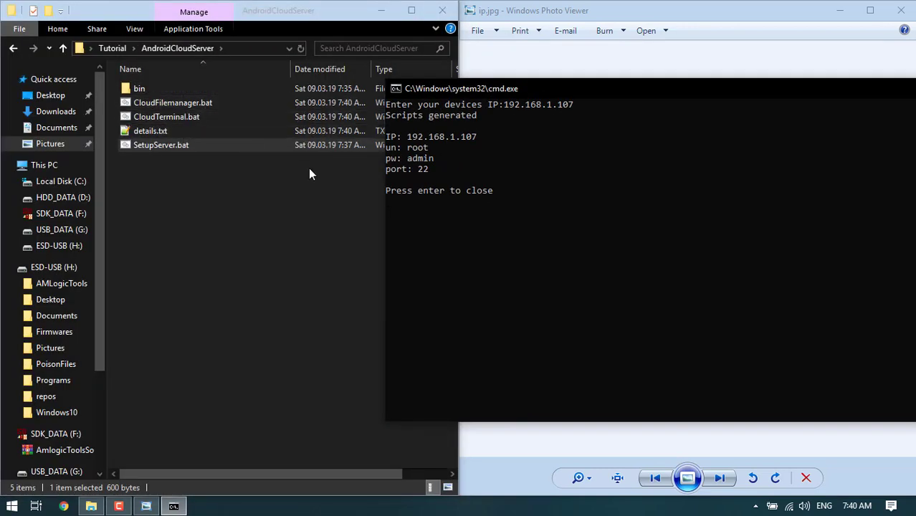
{"action": "left_click_drag", "start_coordinate": [518, 83], "coordinate": [380, 84]}
{"action": "key", "text": "Return"}
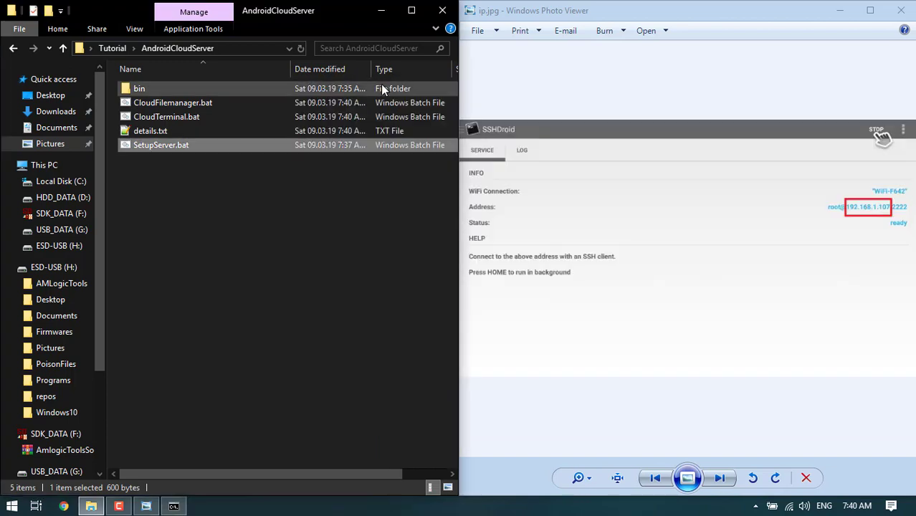
Open details.txt in Notepad++ and snap the editor to the left half
{"action": "left_click", "coordinate": [192, 250]}
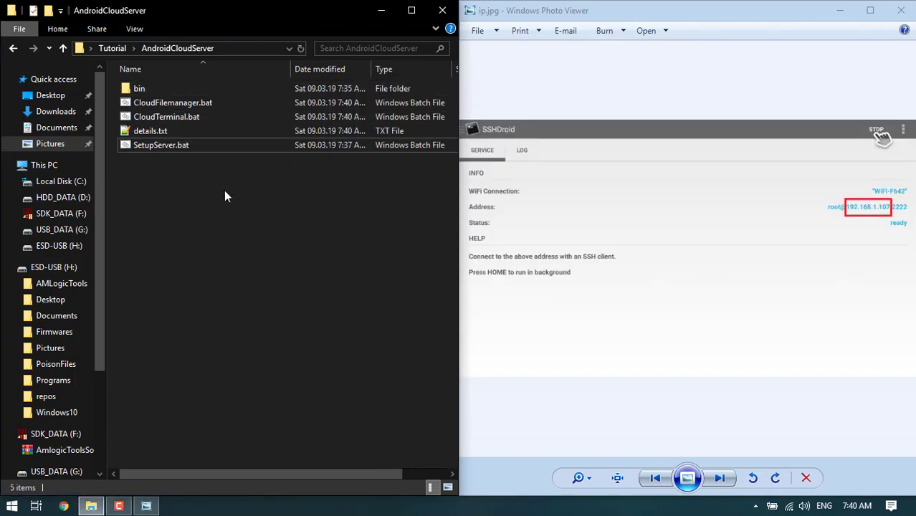
{"action": "double_click", "coordinate": [211, 134]}
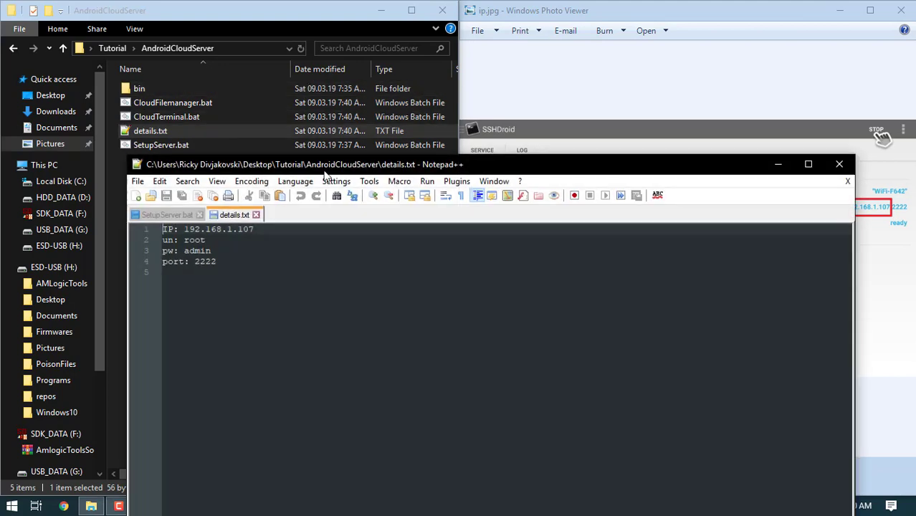
{"action": "left_click_drag", "start_coordinate": [253, 160], "coordinate": [2, 188]}
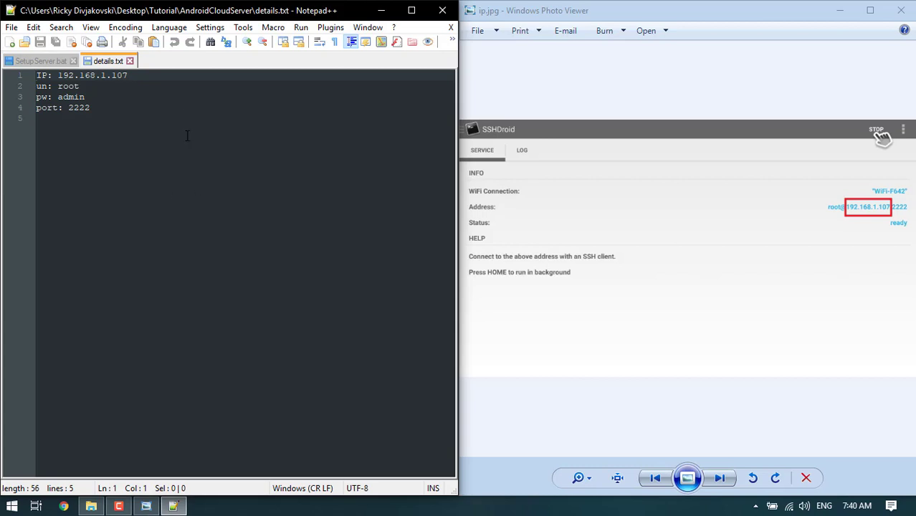
{"action": "left_click_drag", "start_coordinate": [183, 14], "coordinate": [1, 145]}
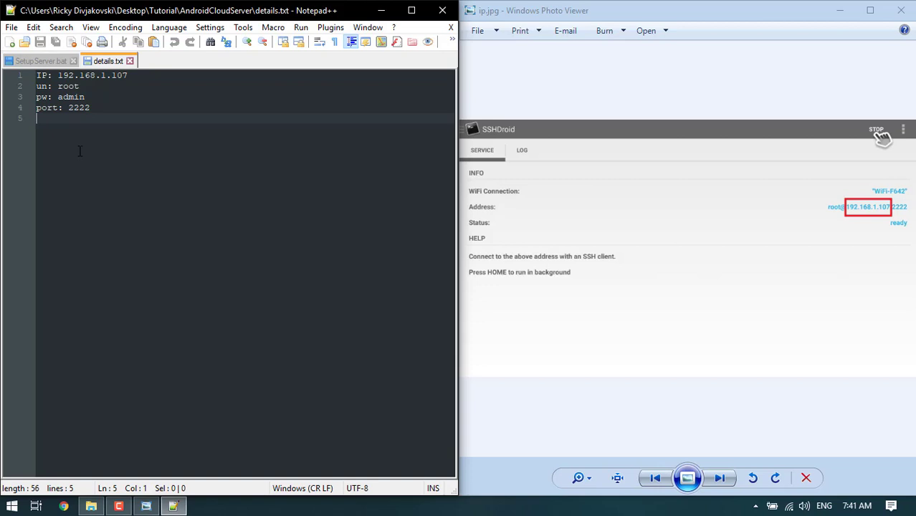
Review details.txt's username, password, port 2222 and IP 192.168.1.107 entries
{"action": "left_click_drag", "start_coordinate": [147, 86], "coordinate": [113, 96]}
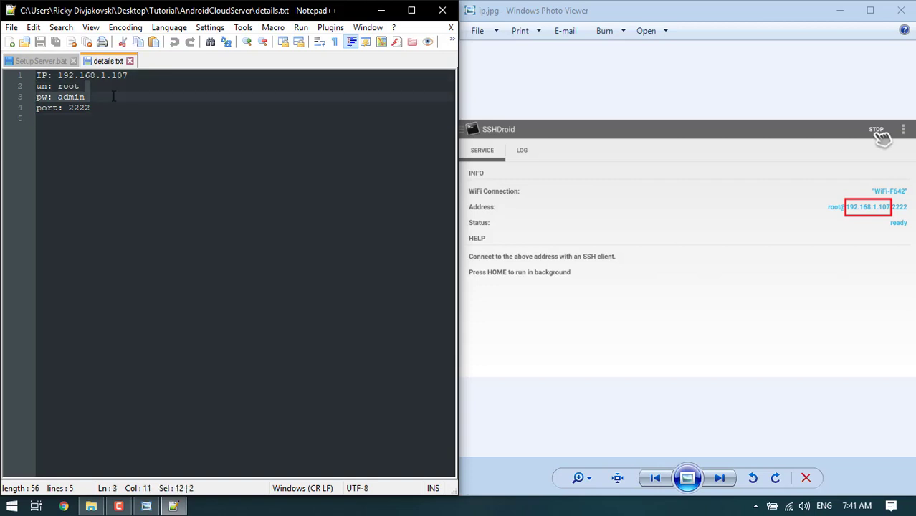
{"action": "left_click", "coordinate": [113, 96]}
{"action": "left_click", "coordinate": [135, 113]}
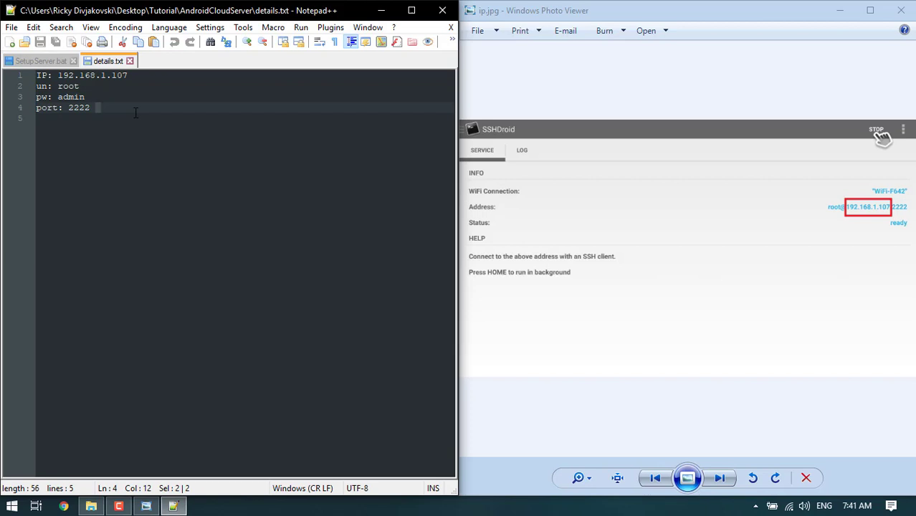
{"action": "left_click", "coordinate": [190, 125]}
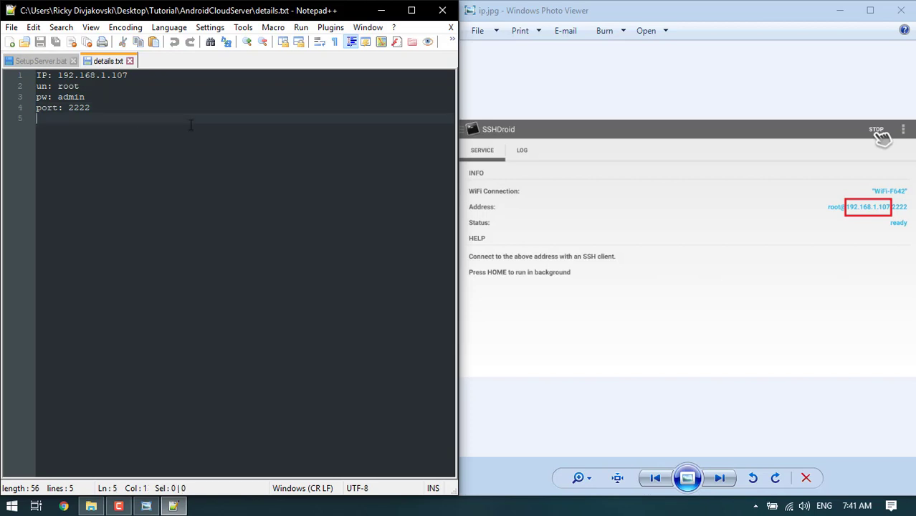
{"action": "left_click_drag", "start_coordinate": [144, 76], "coordinate": [71, 109]}
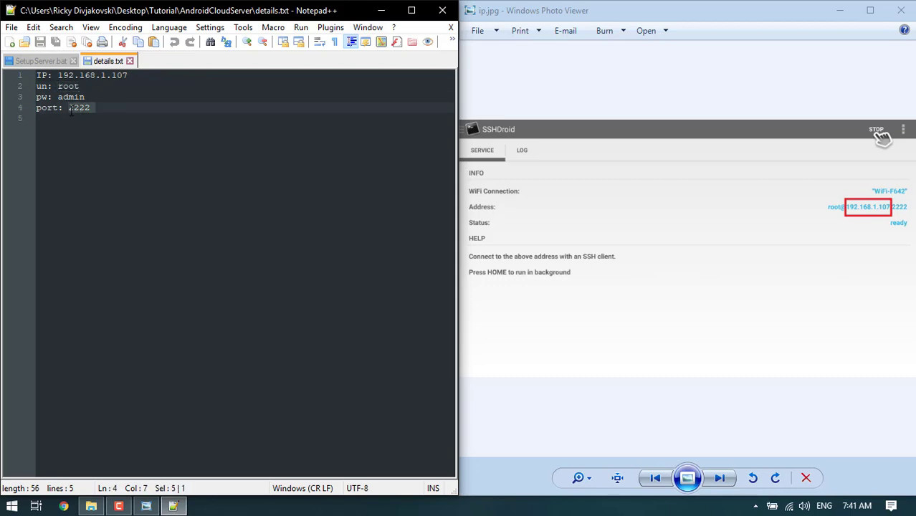
{"action": "left_click", "coordinate": [154, 128]}
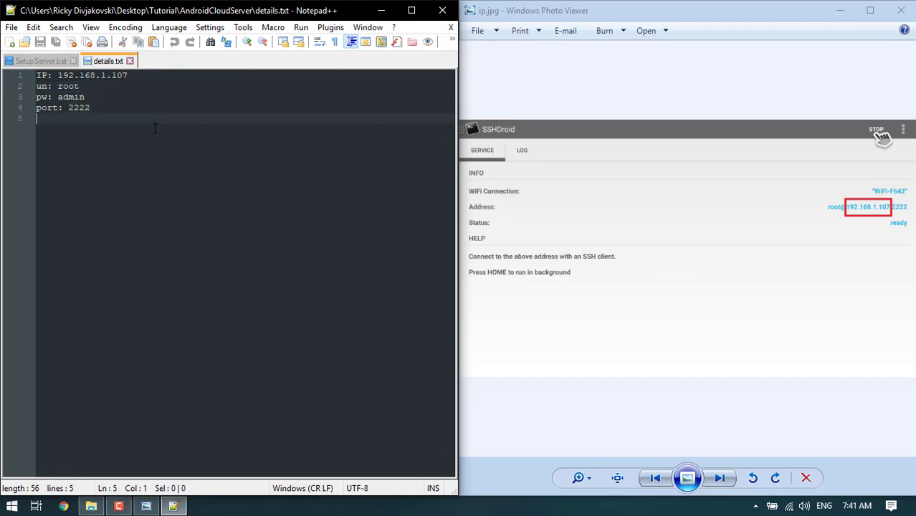
Close Notepad++ and Photo Viewer, maximize AndroidCloudServer, and run CloudFilemanager.bat for WinSCP
{"action": "left_click", "coordinate": [435, 11]}
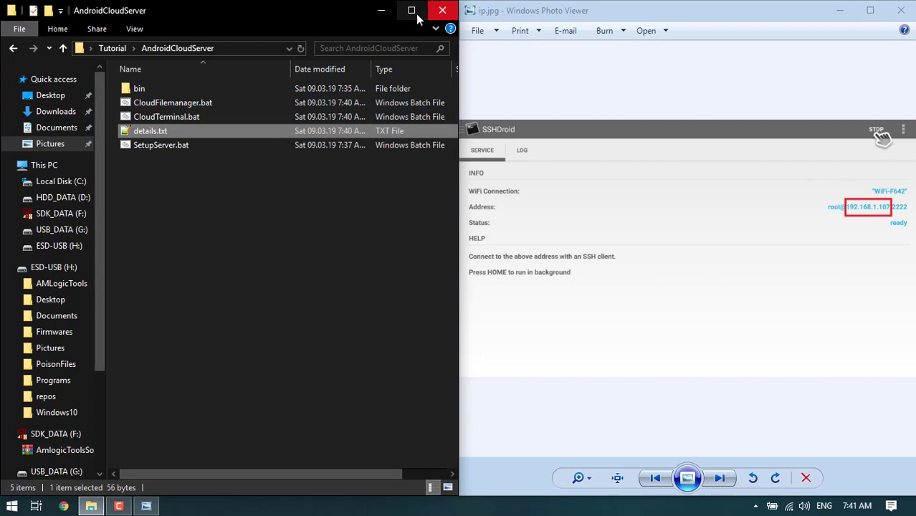
{"action": "left_click_drag", "start_coordinate": [335, 207], "coordinate": [269, 242]}
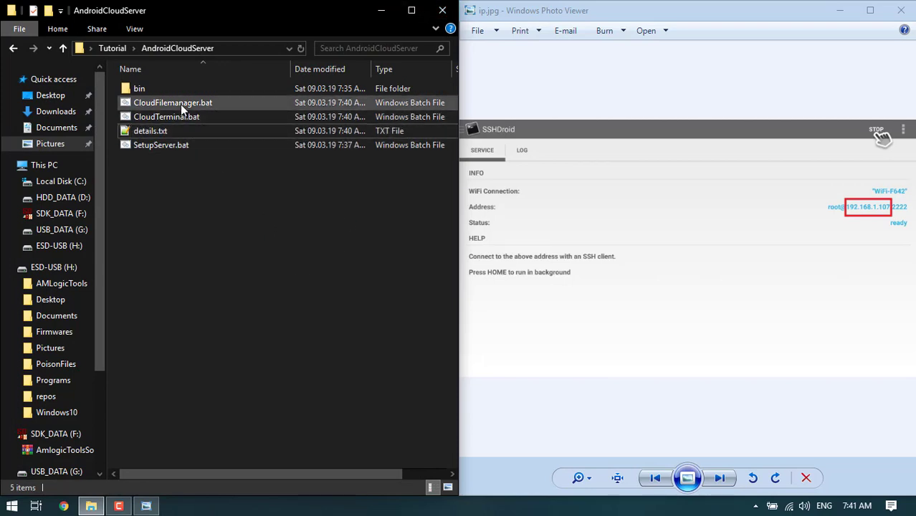
{"action": "left_click", "coordinate": [902, 11]}
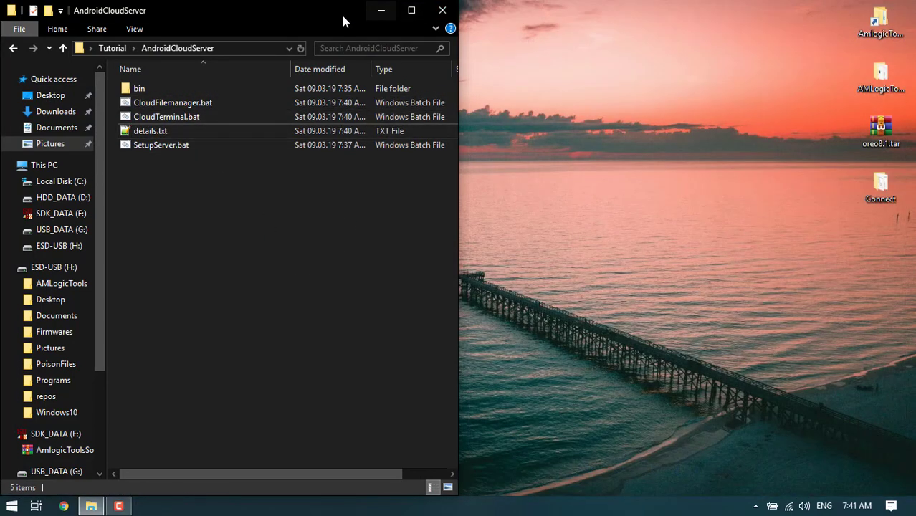
{"action": "left_click_drag", "start_coordinate": [342, 16], "coordinate": [643, 4]}
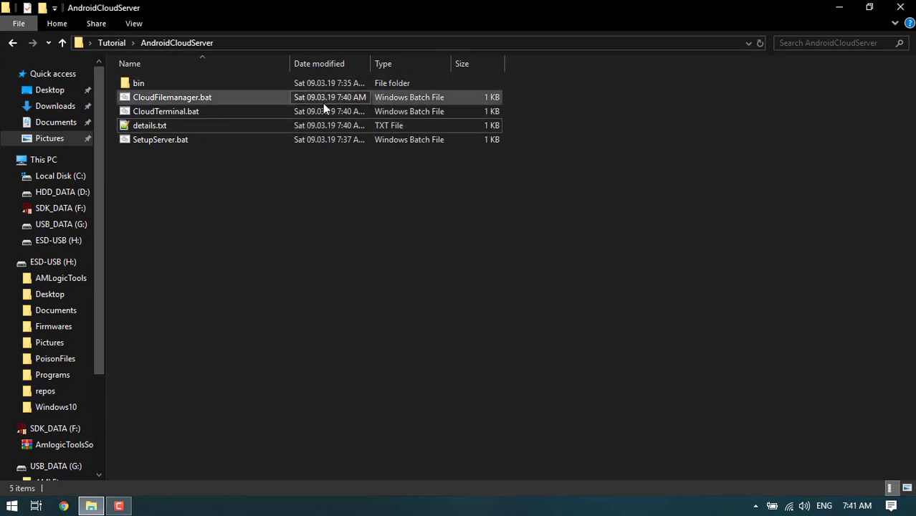
{"action": "double_click", "coordinate": [274, 101]}
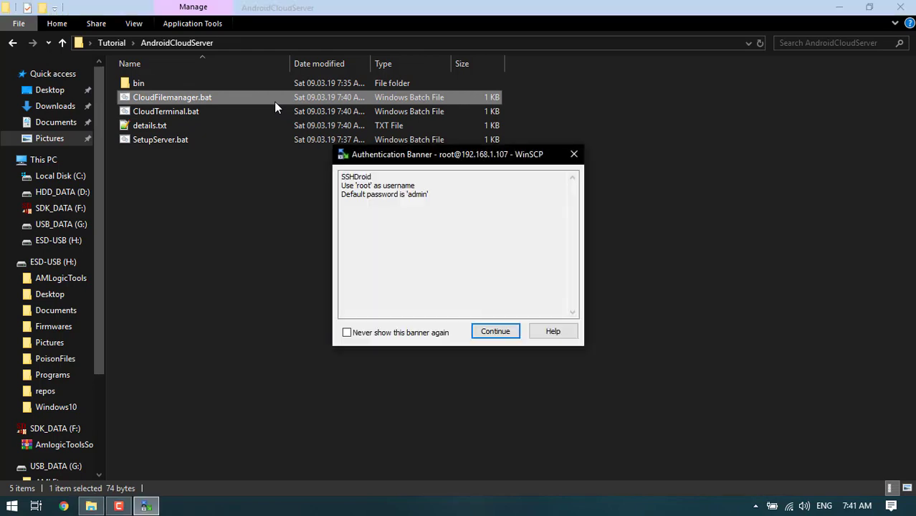
Finish the WinSCP login and delete the remote CloudBackup and newbackup folders
{"action": "left_click", "coordinate": [487, 331]}
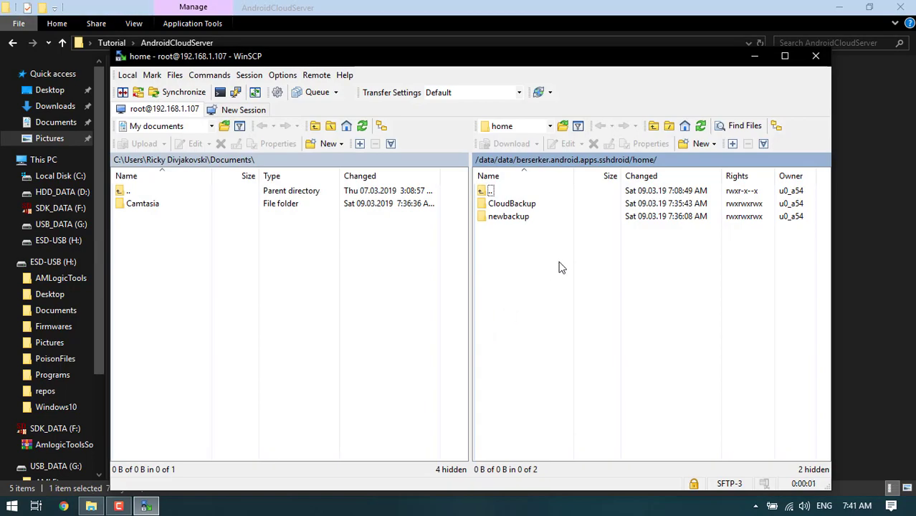
{"action": "left_click_drag", "start_coordinate": [566, 285], "coordinate": [506, 208]}
{"action": "key", "text": "Delete"}
{"action": "key", "text": "Return"}
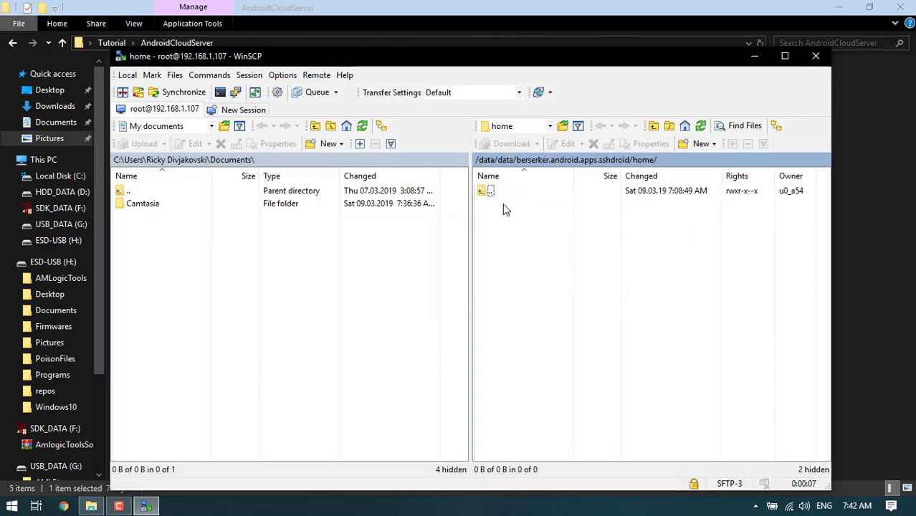
Create a new remote directory named MyCloud in the SSHDroid home folder
{"action": "left_click", "coordinate": [185, 161]}
{"action": "right_click", "coordinate": [501, 243]}
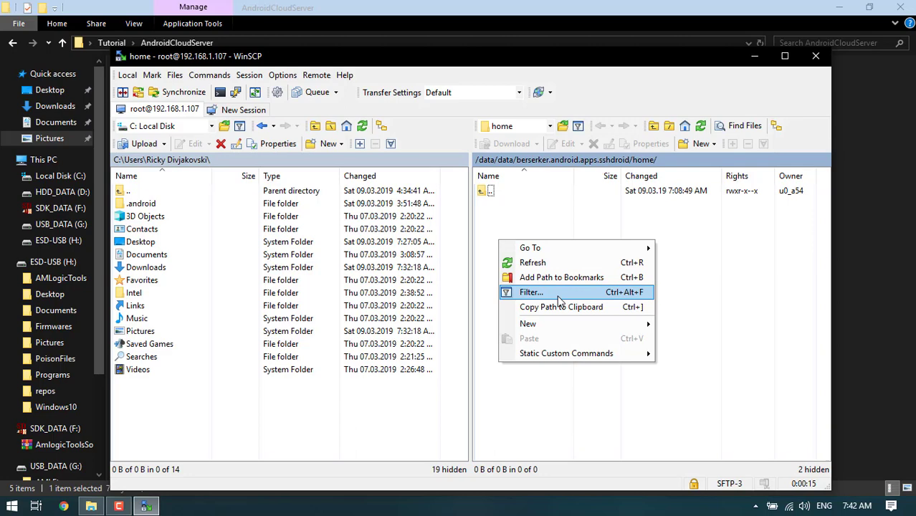
{"action": "mouse_move", "coordinate": [564, 323]}
{"action": "left_click", "coordinate": [702, 342]}
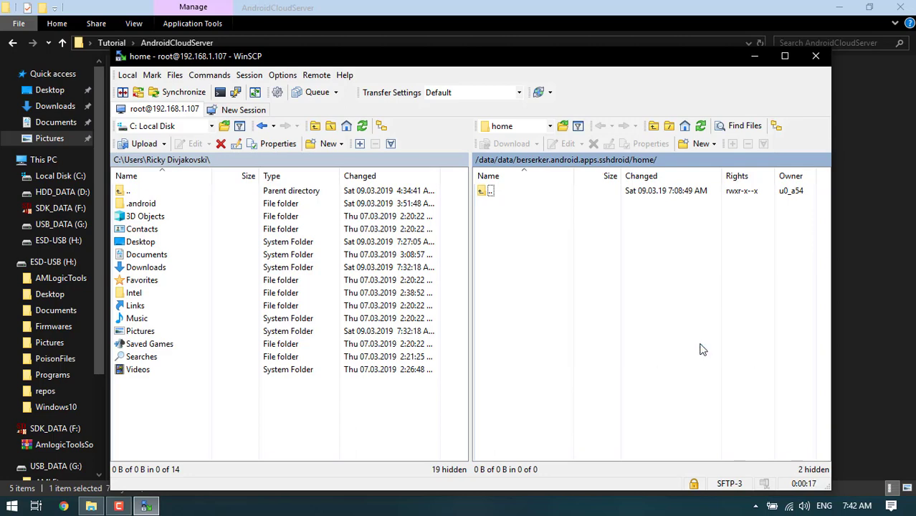
{"action": "type", "text": "MyCloud"}
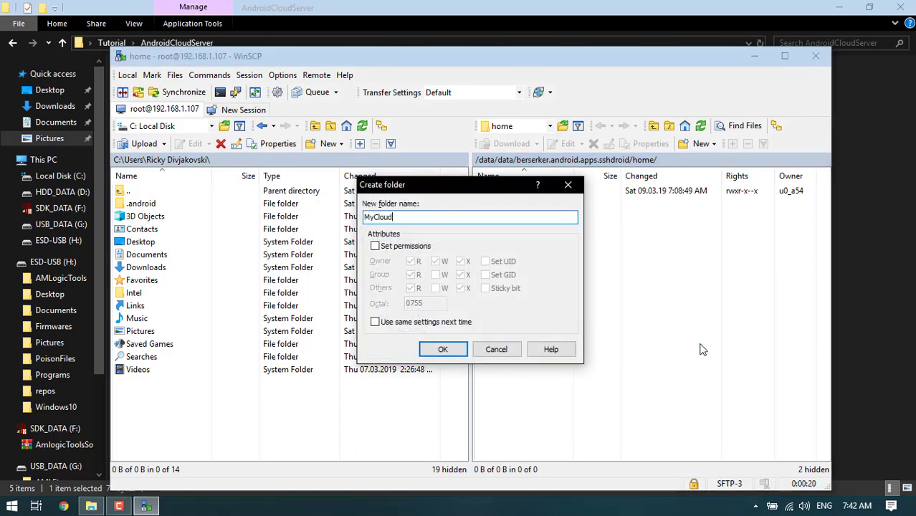
{"action": "key", "text": "Return"}
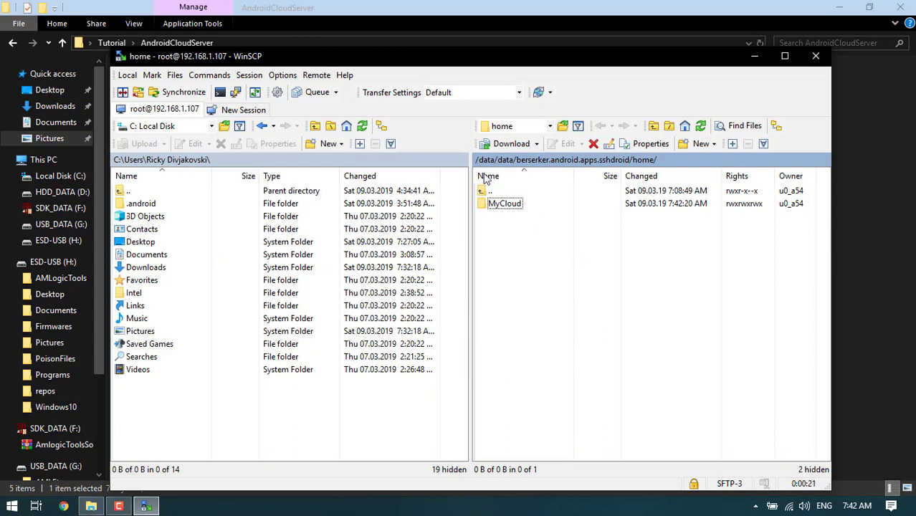
Open remote MyCloud and local Desktop\Tutorial, then copy ip.jpg into MyCloud
{"action": "double_click", "coordinate": [510, 208]}
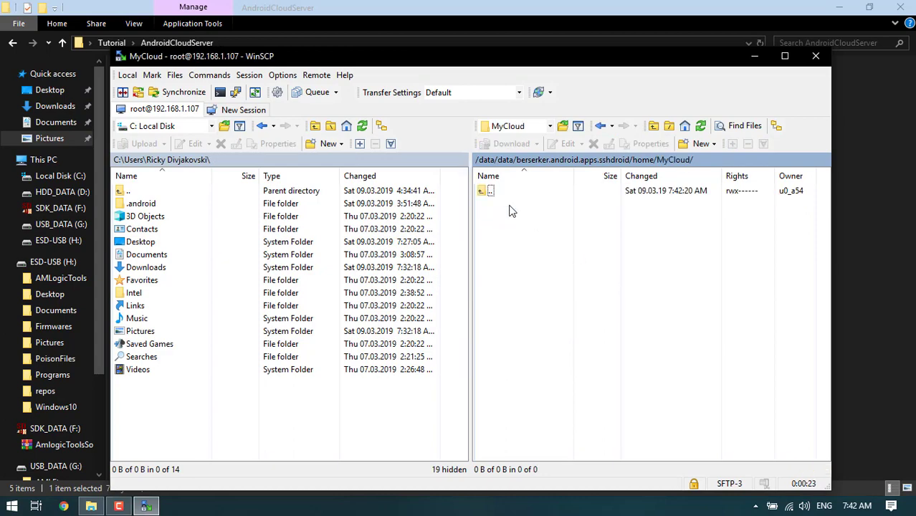
{"action": "double_click", "coordinate": [165, 244]}
{"action": "double_click", "coordinate": [161, 242]}
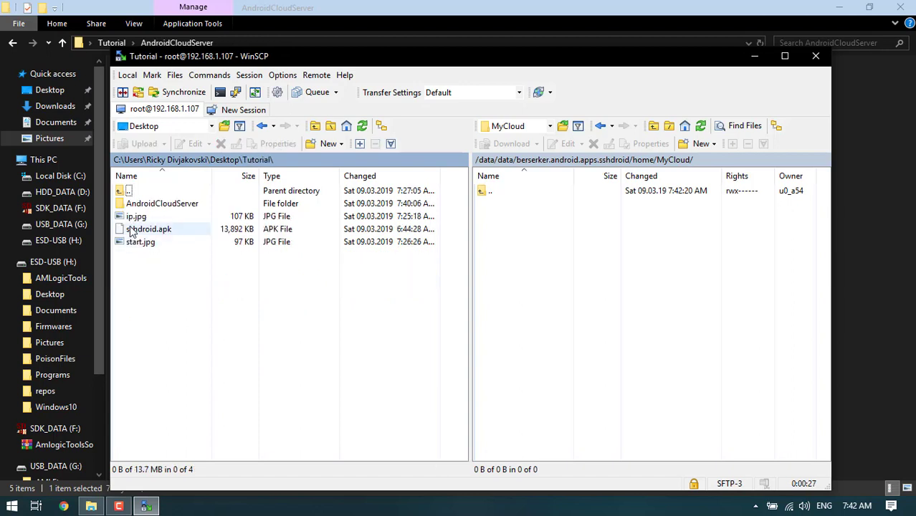
{"action": "left_click", "coordinate": [135, 217]}
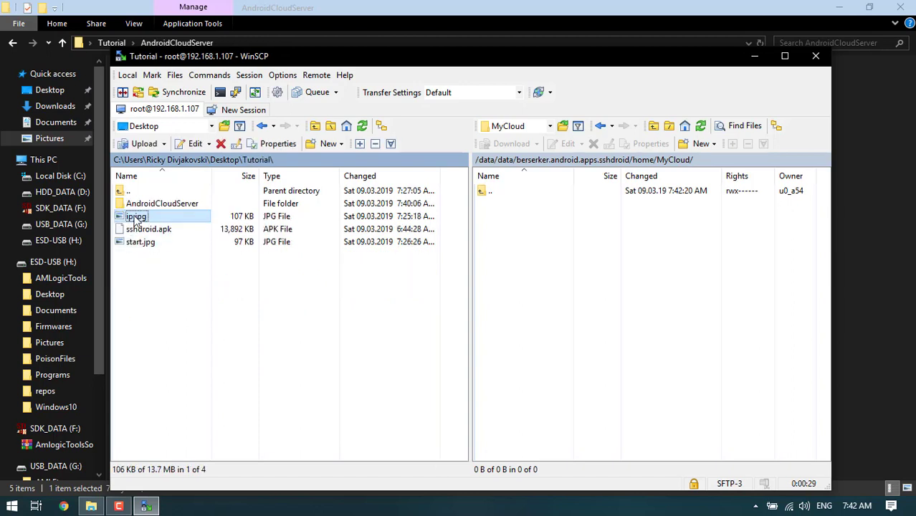
{"action": "left_click_drag", "start_coordinate": [136, 219], "coordinate": [589, 256]}
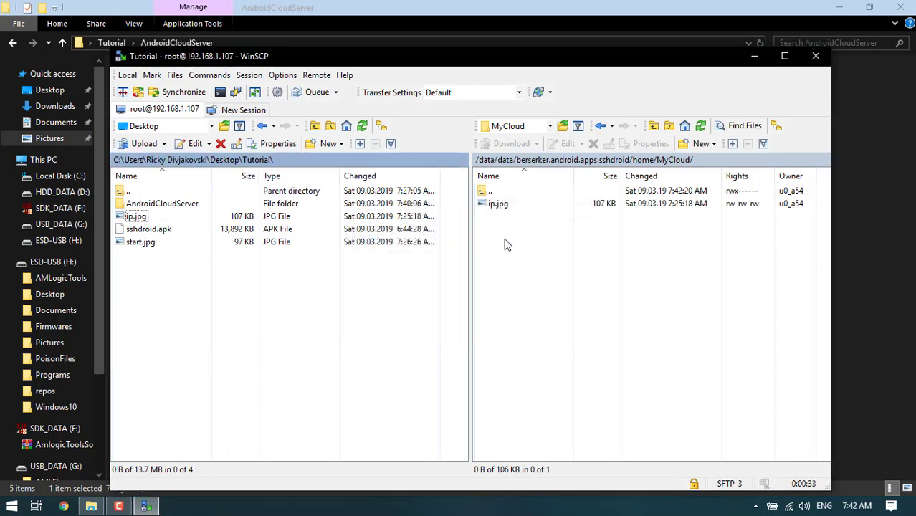
Check the uploaded ip.jpg in MyCloud and copy it back to the local Desktop
{"action": "left_click_drag", "start_coordinate": [538, 320], "coordinate": [521, 259]}
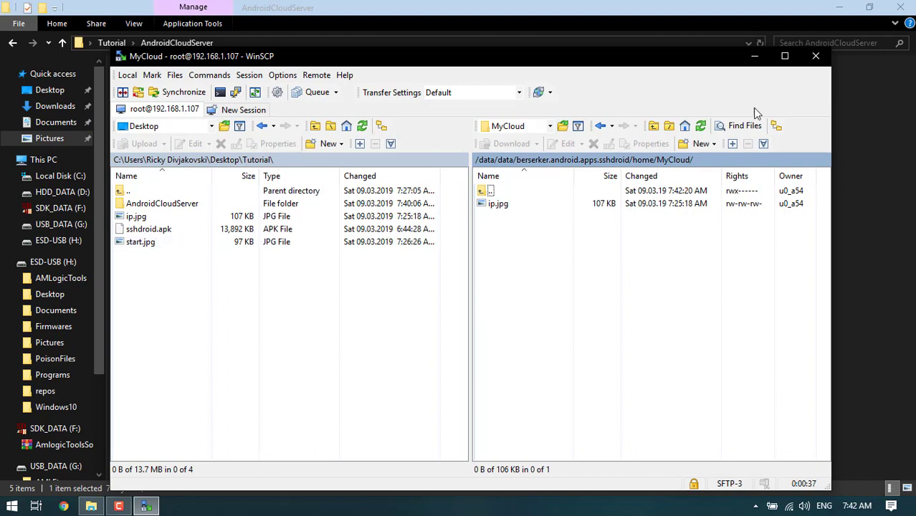
{"action": "left_click", "coordinate": [380, 259]}
{"action": "left_click", "coordinate": [543, 247]}
{"action": "left_click_drag", "start_coordinate": [542, 247], "coordinate": [513, 214]}
{"action": "left_click", "coordinate": [219, 160]}
{"action": "left_click_drag", "start_coordinate": [514, 206], "coordinate": [277, 337]}
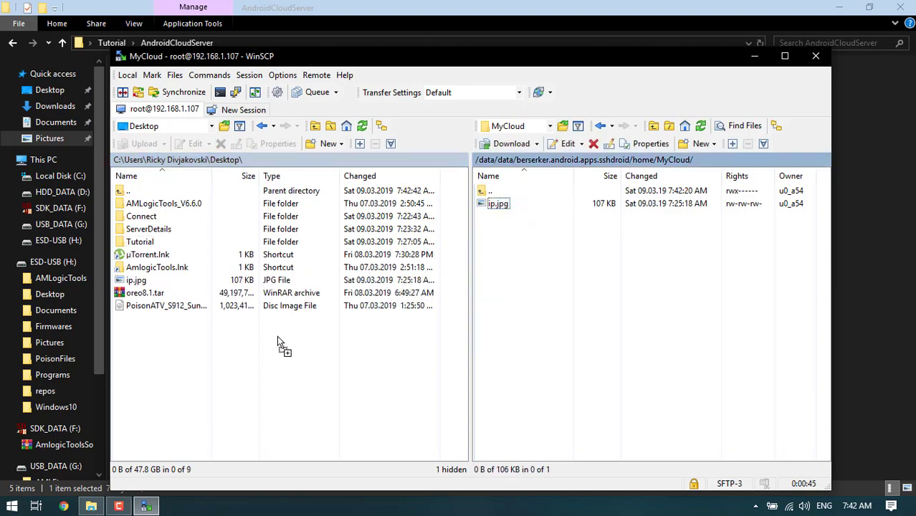
Close WinSCP, ending the session, and launch CloudTerminal.bat for a PuTTY session
{"action": "left_click", "coordinate": [815, 61]}
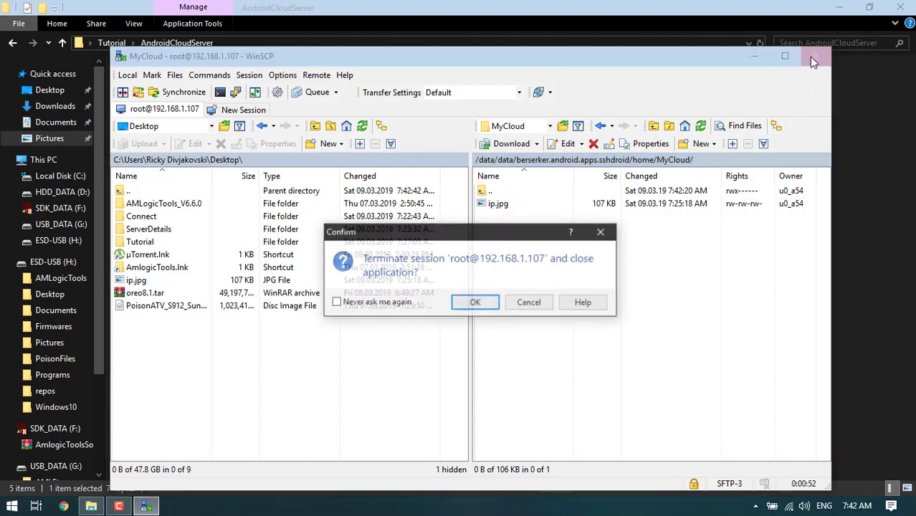
{"action": "left_click", "coordinate": [479, 305]}
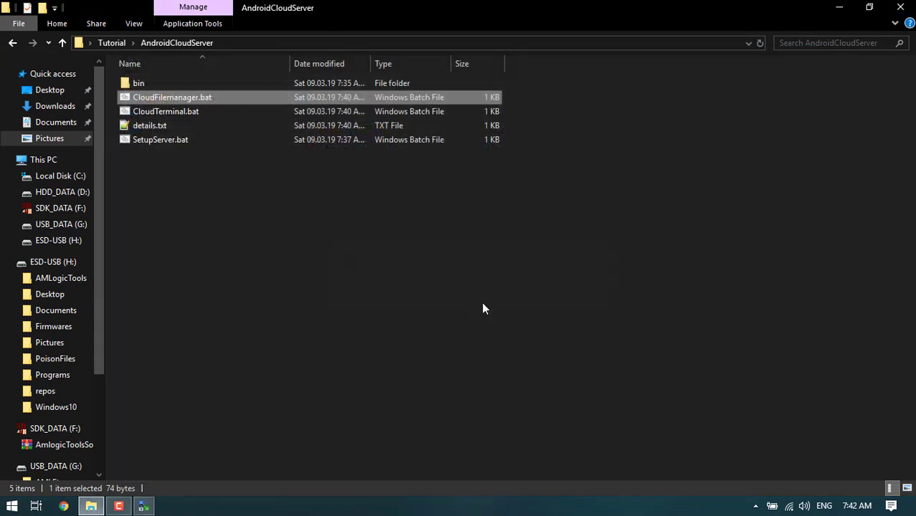
{"action": "double_click", "coordinate": [208, 111]}
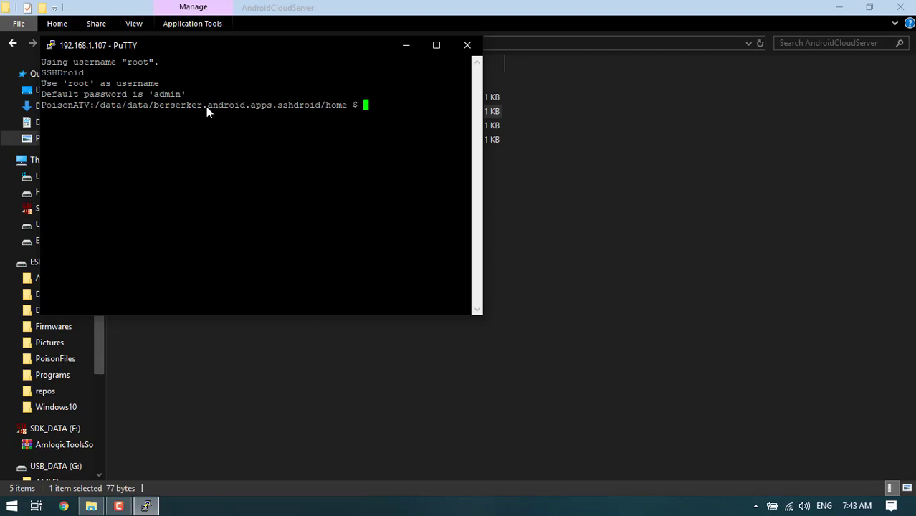
Run mkdir pictures, then ls to confirm home lists MyCloud and pictures
{"action": "type", "text": "mkdir"}
{"action": "type", "text": " picy"}
{"action": "type", "text": "ures"}
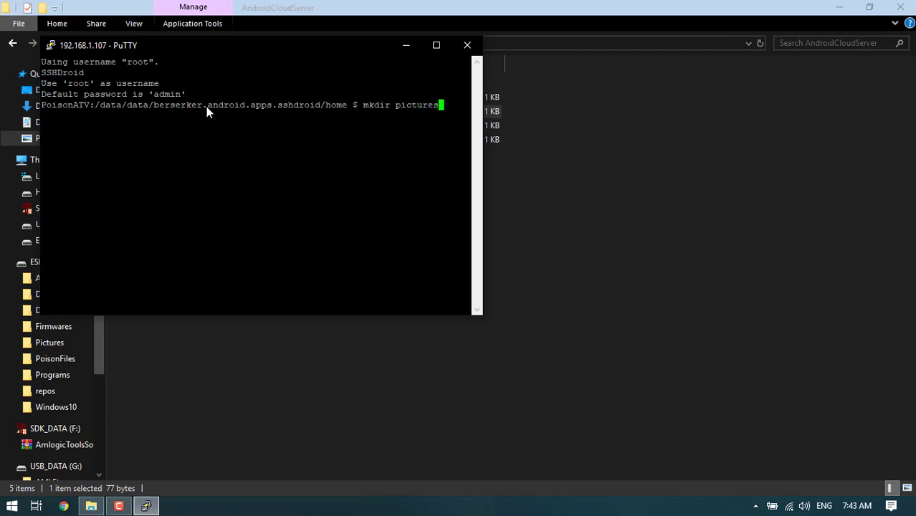
{"action": "key", "text": "Return"}
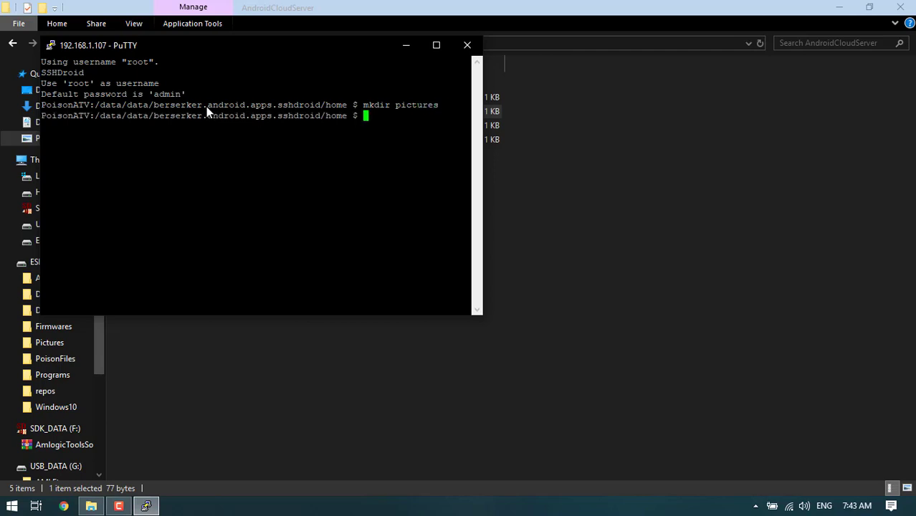
{"action": "type", "text": "ls"}
{"action": "key", "text": "Return"}
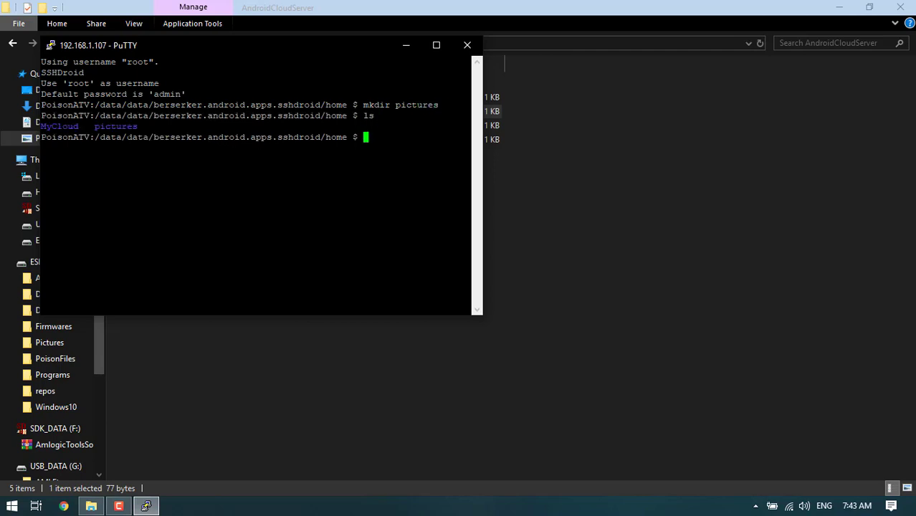
{"action": "left_click_drag", "start_coordinate": [137, 127], "coordinate": [430, 126]}
{"action": "double_click", "coordinate": [60, 126]}
{"action": "left_click", "coordinate": [177, 126]}
{"action": "left_click_drag", "start_coordinate": [43, 149], "coordinate": [334, 221]}
{"action": "left_click", "coordinate": [334, 222]}
{"action": "mouse_move", "coordinate": [330, 260]}
{"action": "left_mouse_down"}
{"action": "mouse_move", "coordinate": [41, 113]}
{"action": "mouse_move", "coordinate": [330, 259]}
{"action": "left_mouse_up"}
{"action": "left_click_drag", "start_coordinate": [227, 49], "coordinate": [360, 5]}
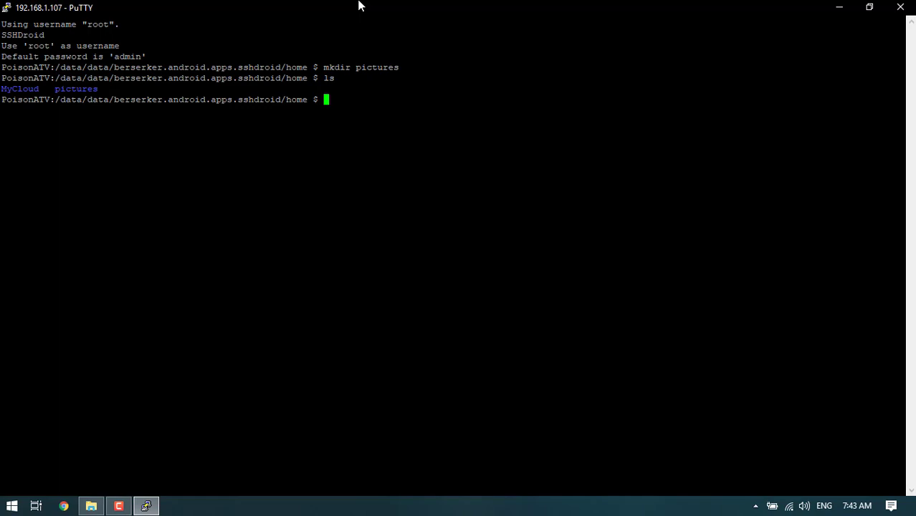
{"action": "left_click_drag", "start_coordinate": [504, 4], "coordinate": [480, 67]}
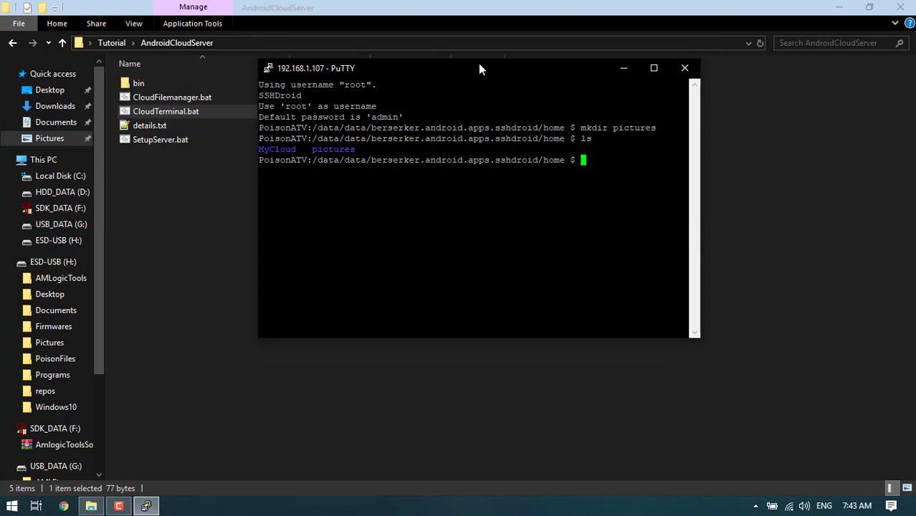